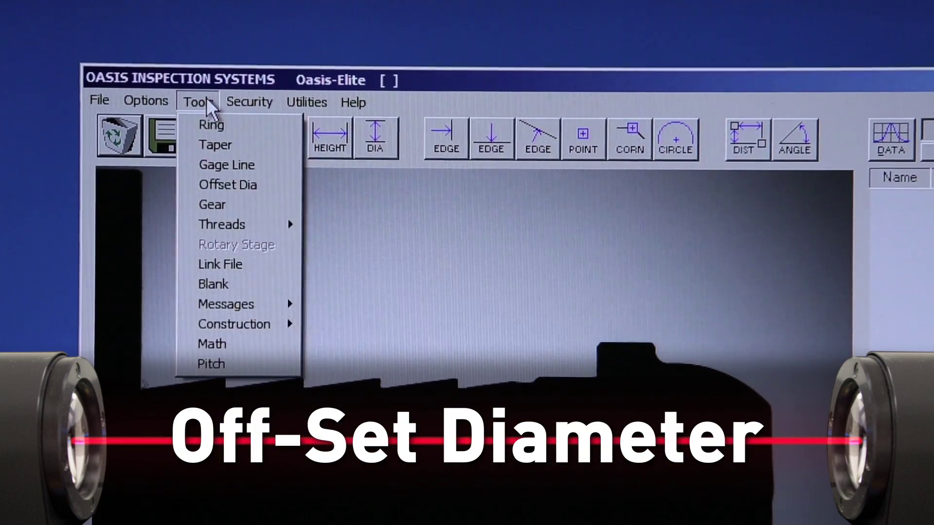
Start an Offset Dia measurement and span its window across the part's rounded front end.
left_click(241, 185)
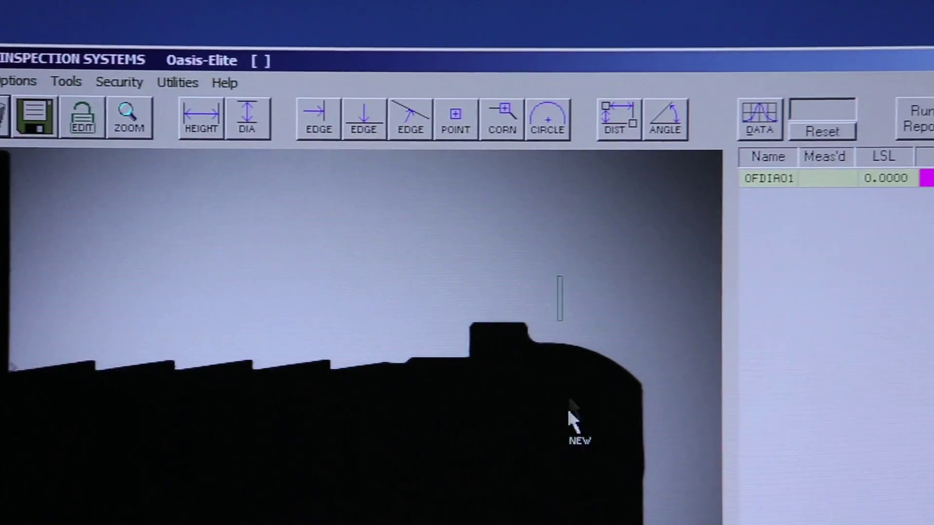
left_click_drag(572, 419, 587, 521)
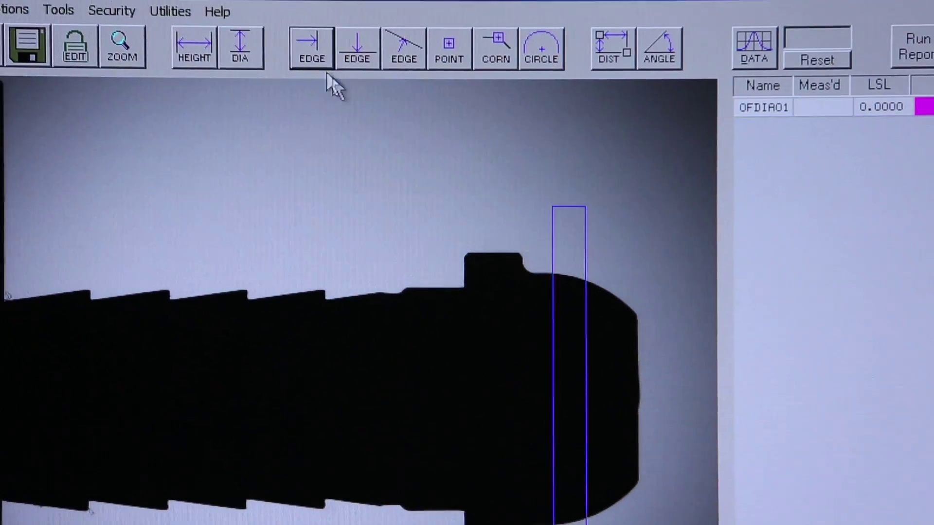
Set a reference edge window on the shoulder, giving a 0.6511 diameter, and open its options.
left_click_drag(497, 217, 537, 270)
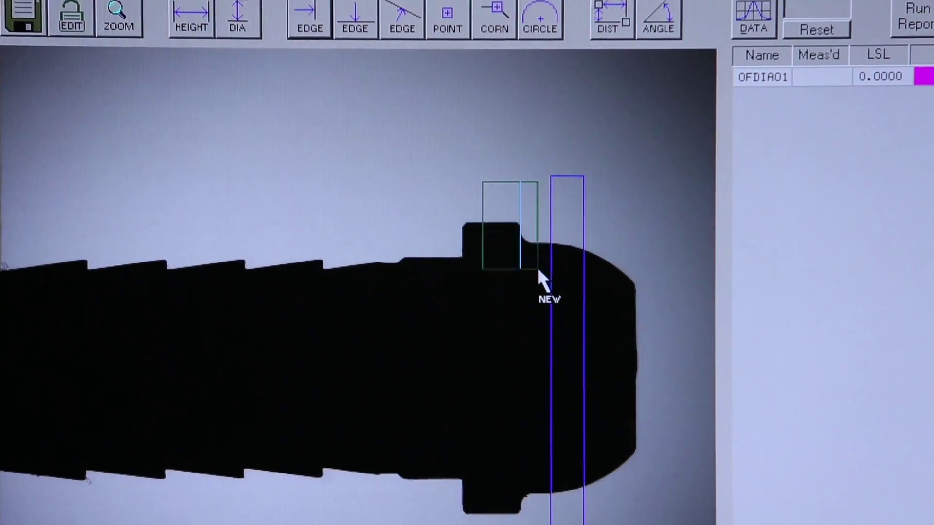
left_click(528, 270)
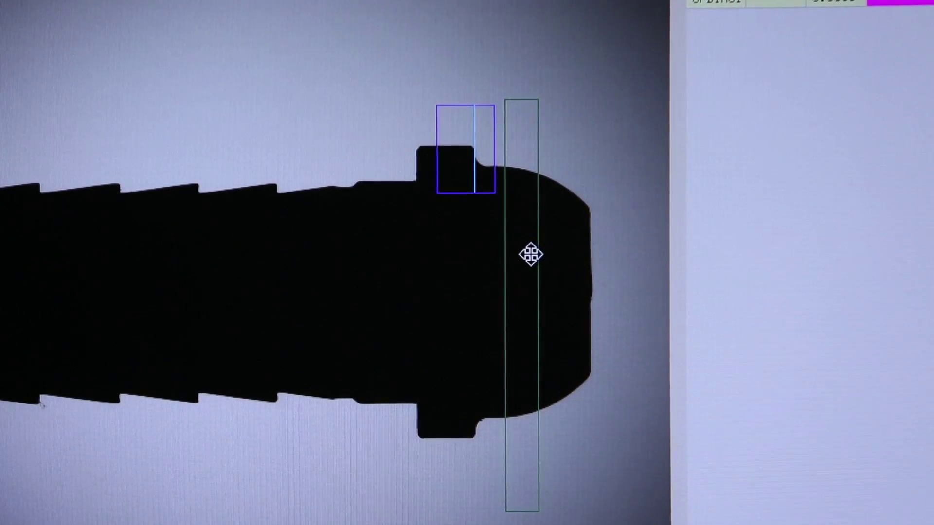
right_click(530, 255)
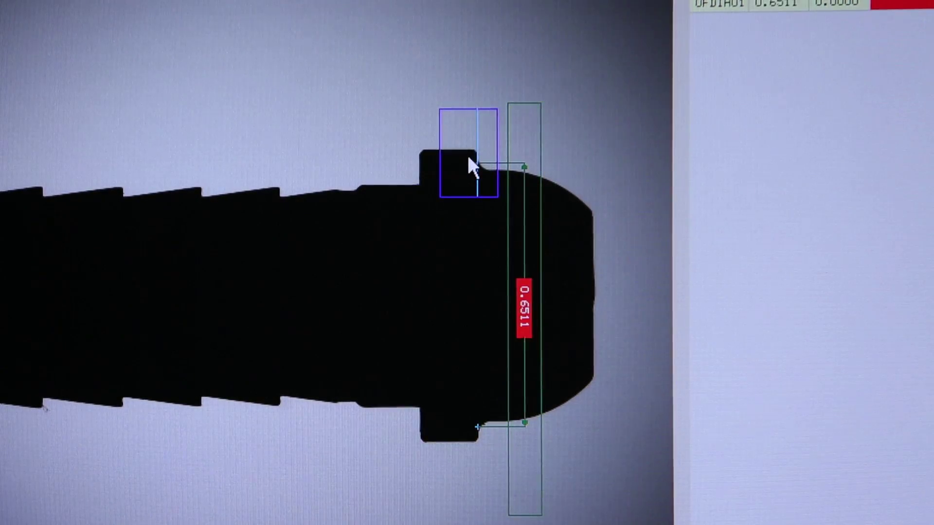
Open OFDIA01's Offset Diameter Properties and select the 0.0000 offset value to replace.
right_click(531, 159)
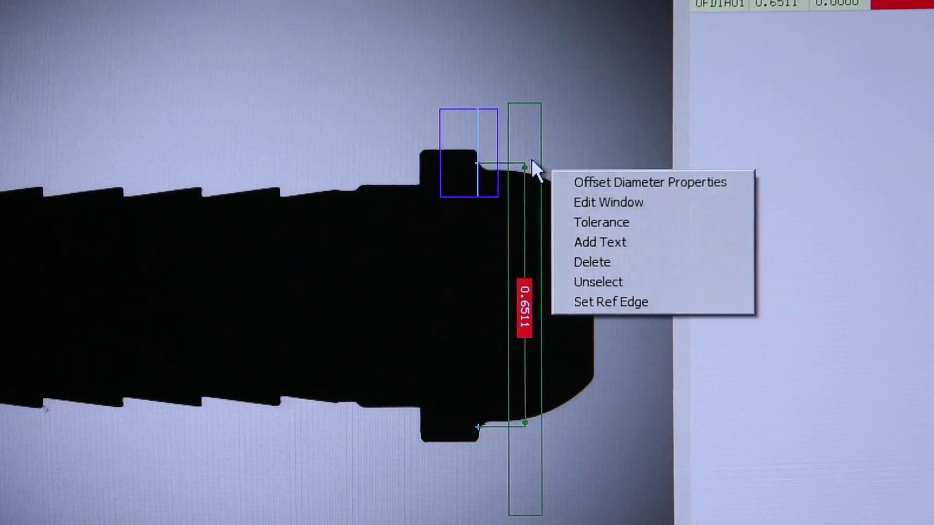
left_click(563, 177)
left_click_drag(422, 247, 349, 243)
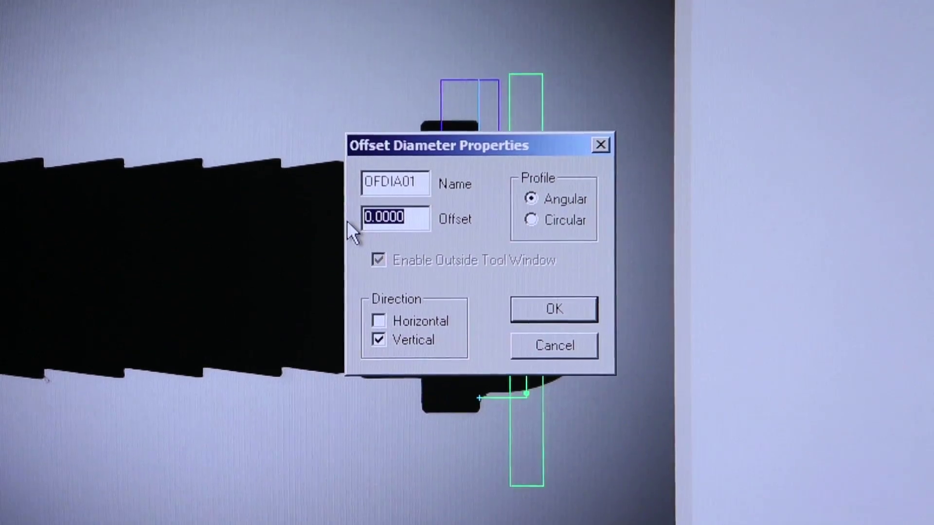
type(".125")
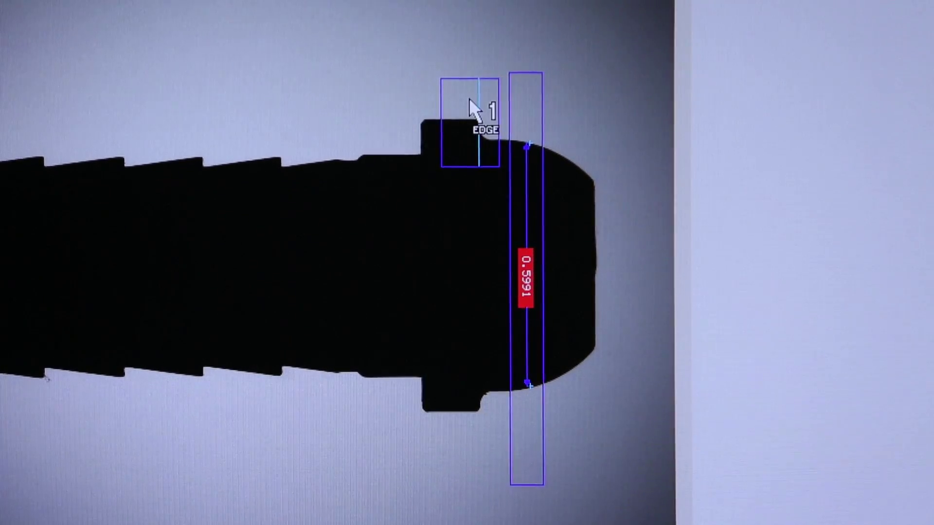
Set the shoulder as reference edge and place the 0.1250 REF offset dimension.
left_click(469, 99)
left_click(528, 102)
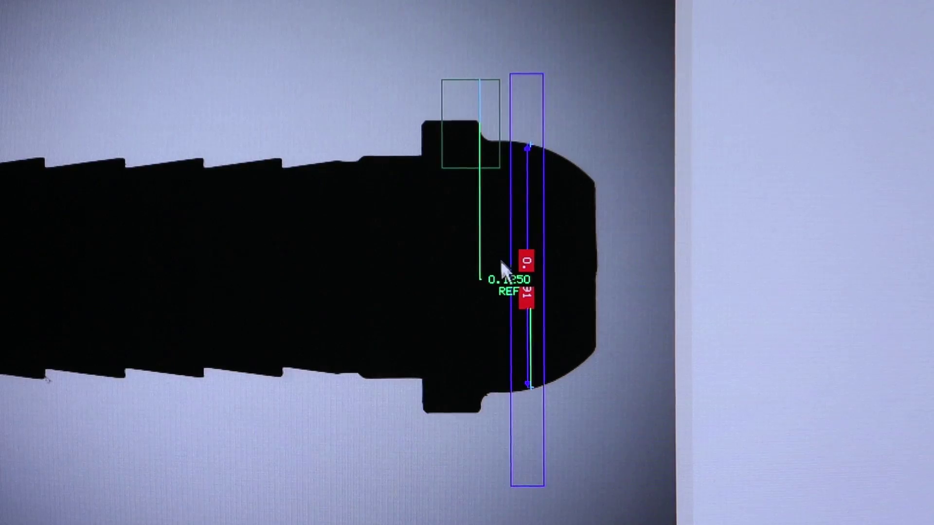